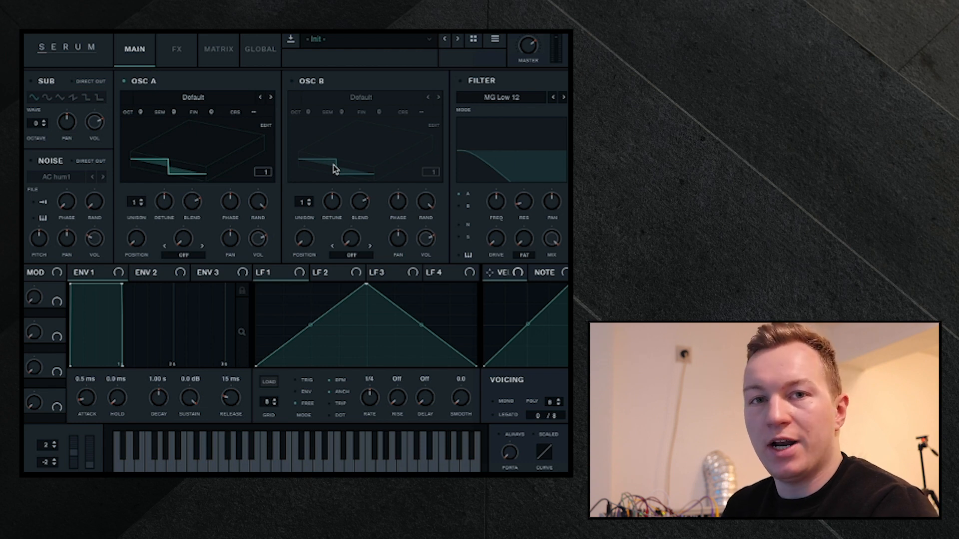
# - Load the DS Saw and Tri wavetable from the Analog category into Osc A
pyautogui.click(184, 96)
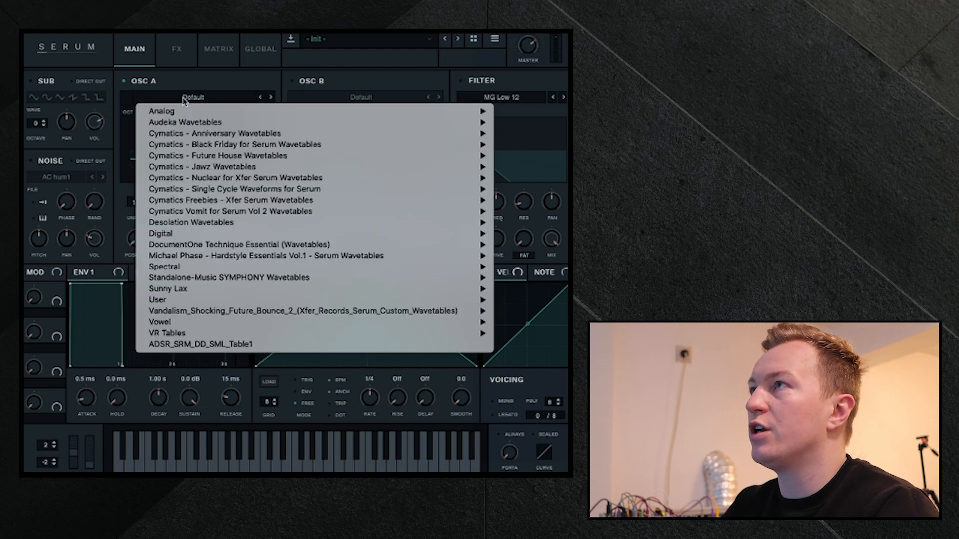
pyautogui.moveTo(182, 111)
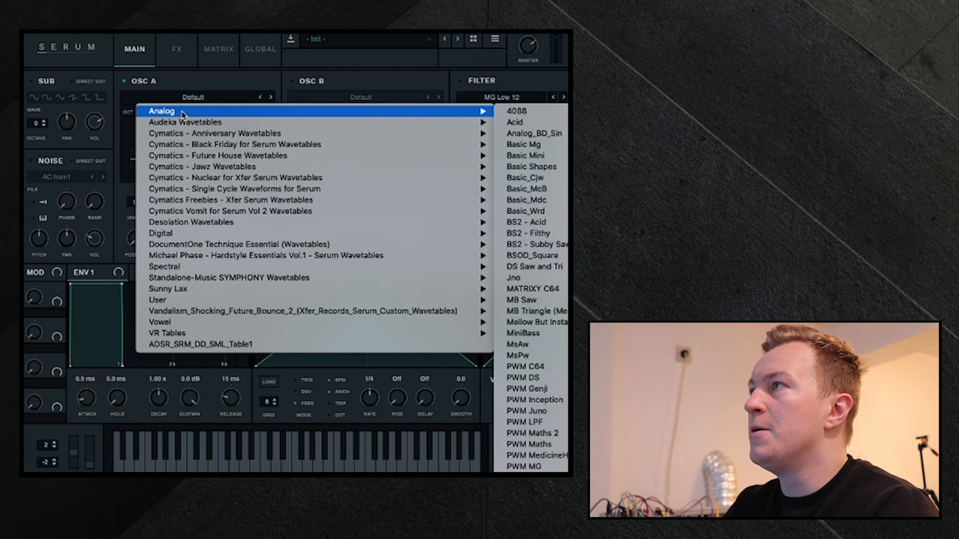
pyautogui.click(549, 266)
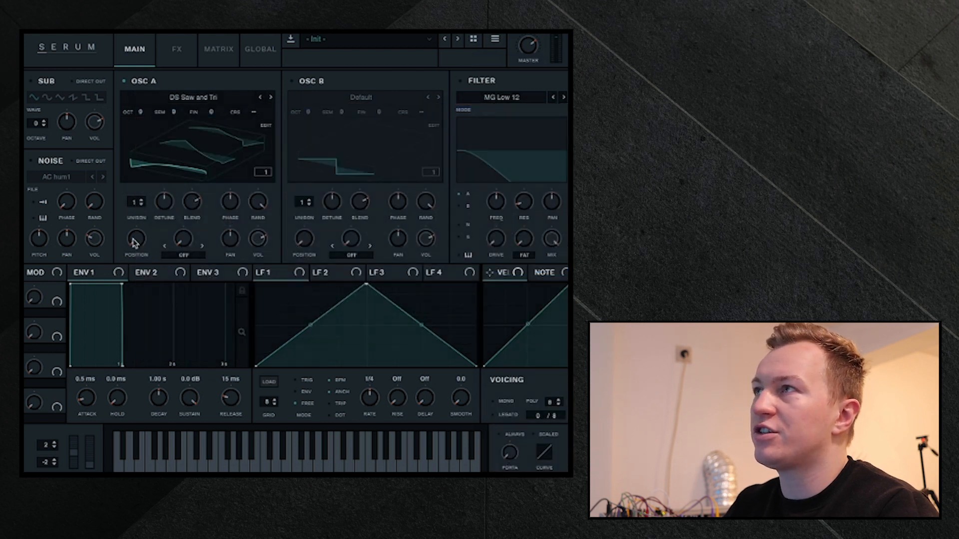
pyautogui.moveTo(134, 242)
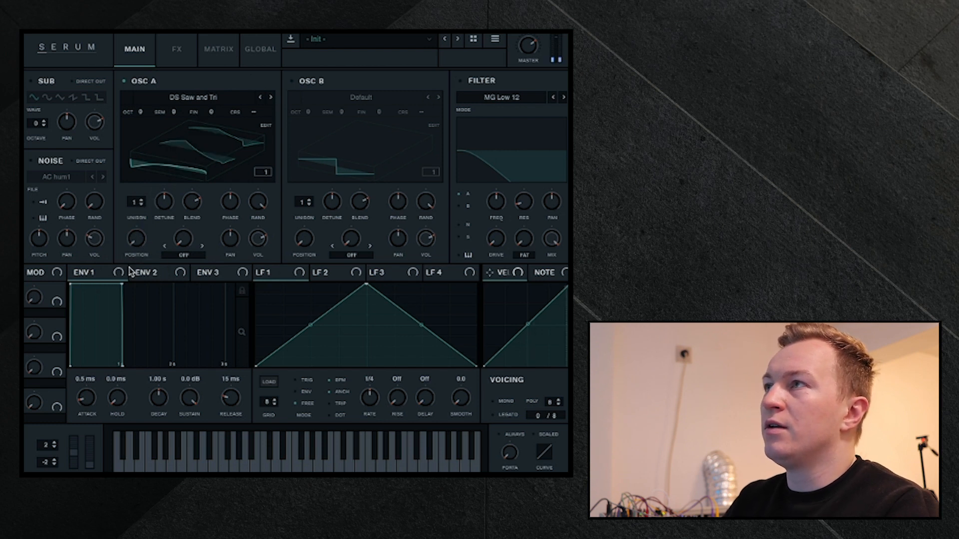
pyautogui.moveTo(128, 271)
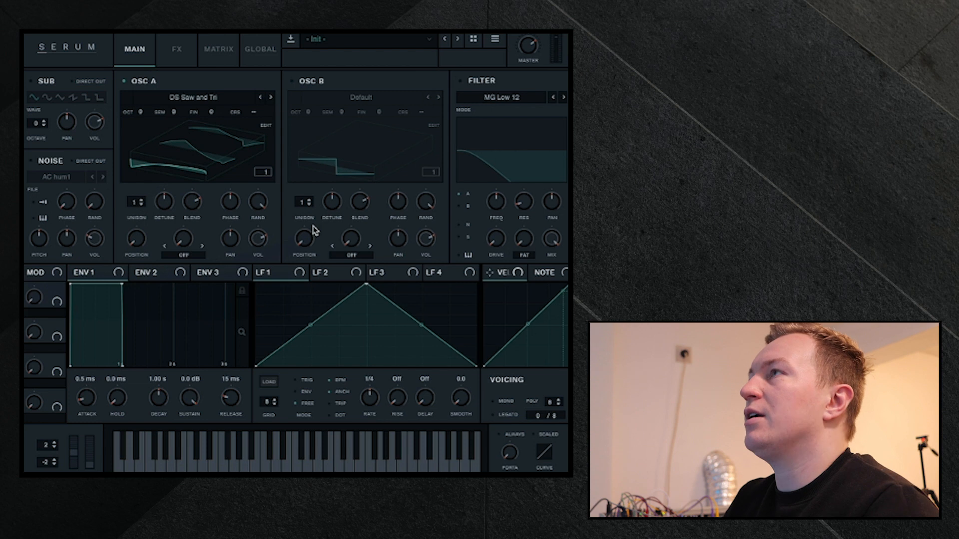
# - Enable Osc B, load the Spectral wavetable Reesey Mess 1 [SL] into it, and switch off Osc A
pyautogui.click(292, 81)
pyautogui.click(361, 97)
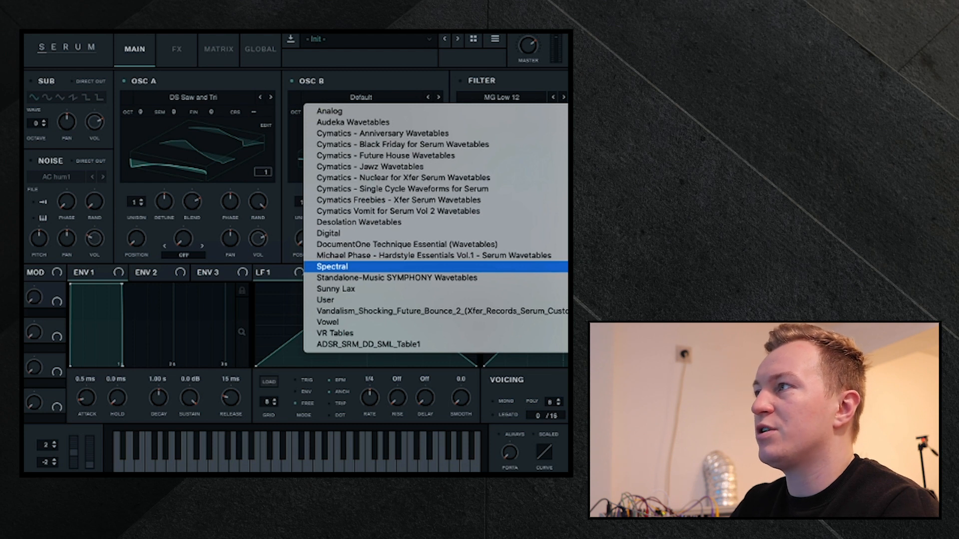
pyautogui.click(565, 267)
pyautogui.click(125, 82)
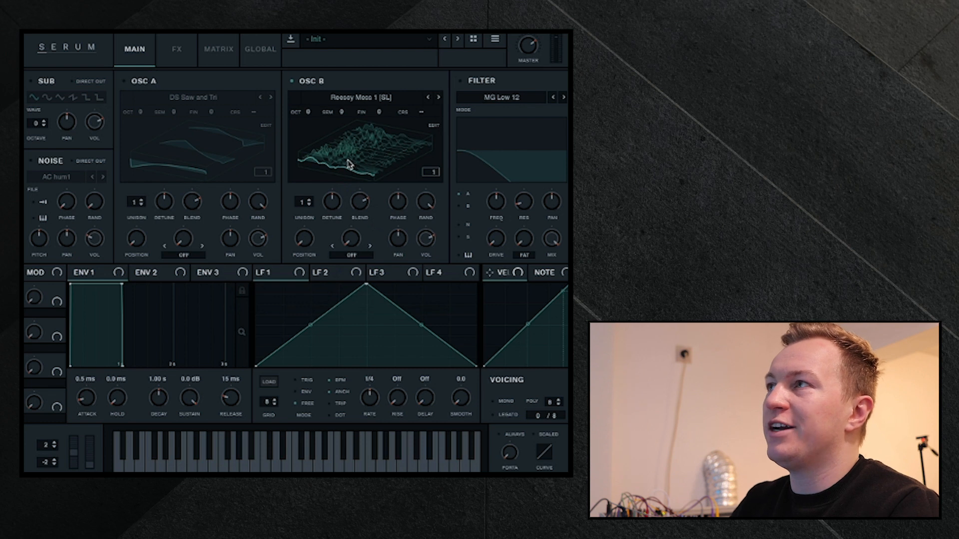
# - Sweep Osc B's wavetable position and assign LFO 1 to modulate it
pyautogui.click(304, 241)
pyautogui.moveTo(305, 249); pyautogui.dragTo(297, 269)
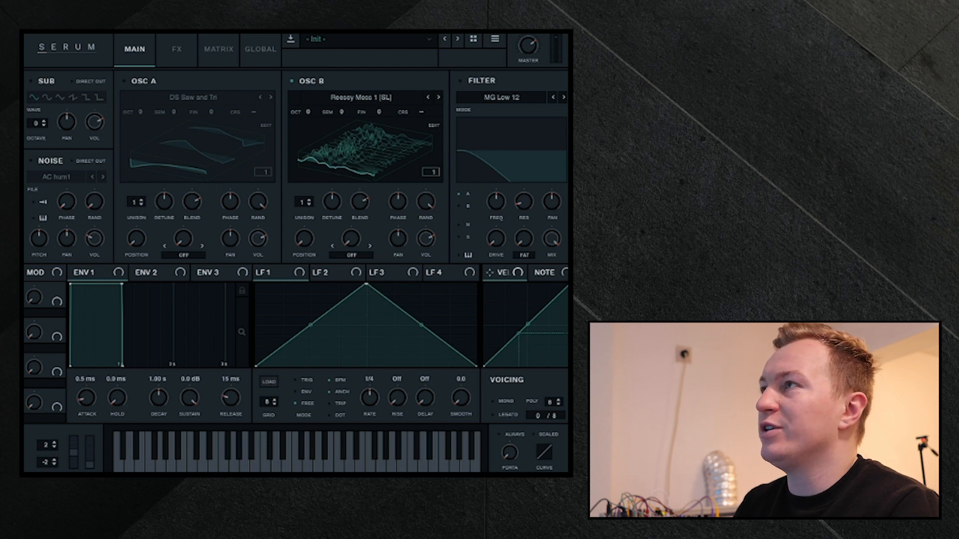
pyautogui.moveTo(286, 278); pyautogui.dragTo(305, 247)
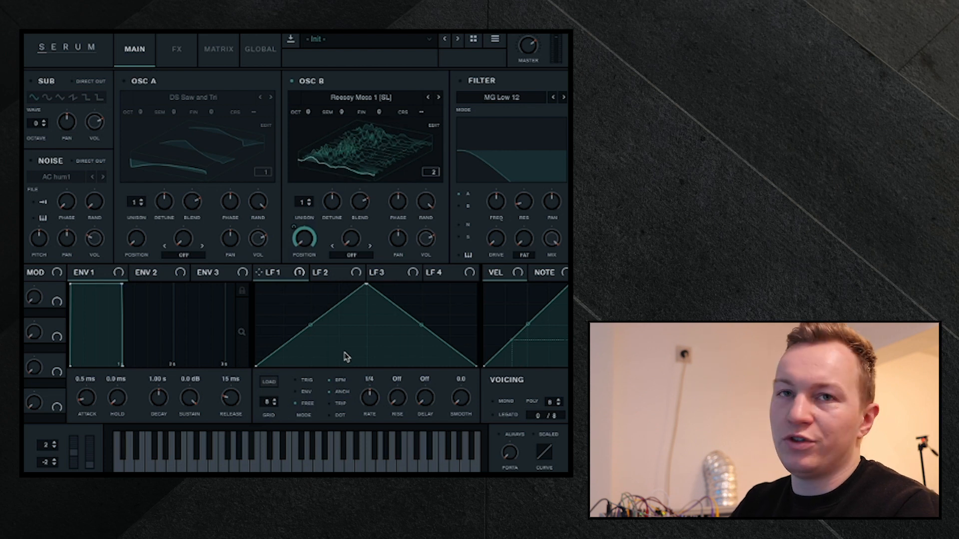
# - Reshape LFO 1 with an earlier, lower peak and a curved rise into it
pyautogui.moveTo(364, 289); pyautogui.dragTo(273, 295)
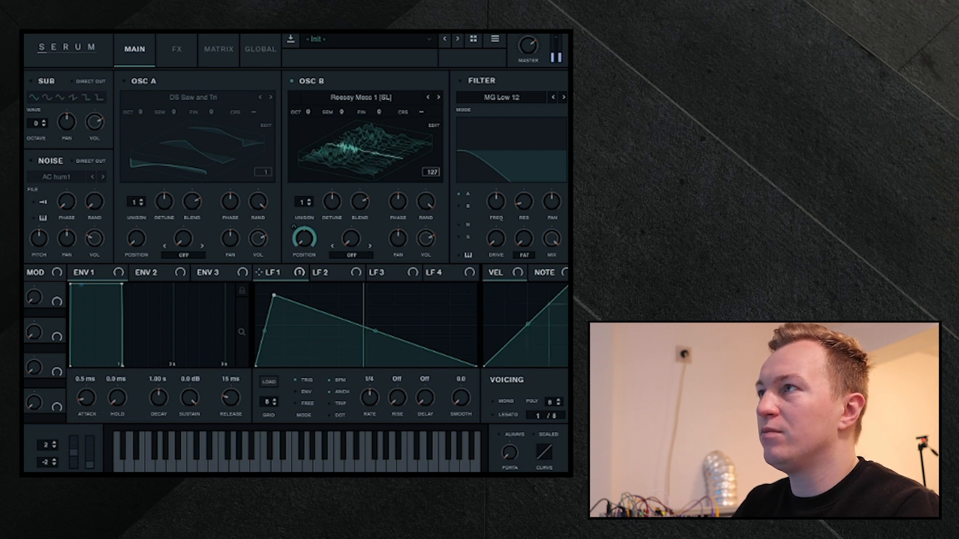
pyautogui.moveTo(274, 296); pyautogui.dragTo(308, 324)
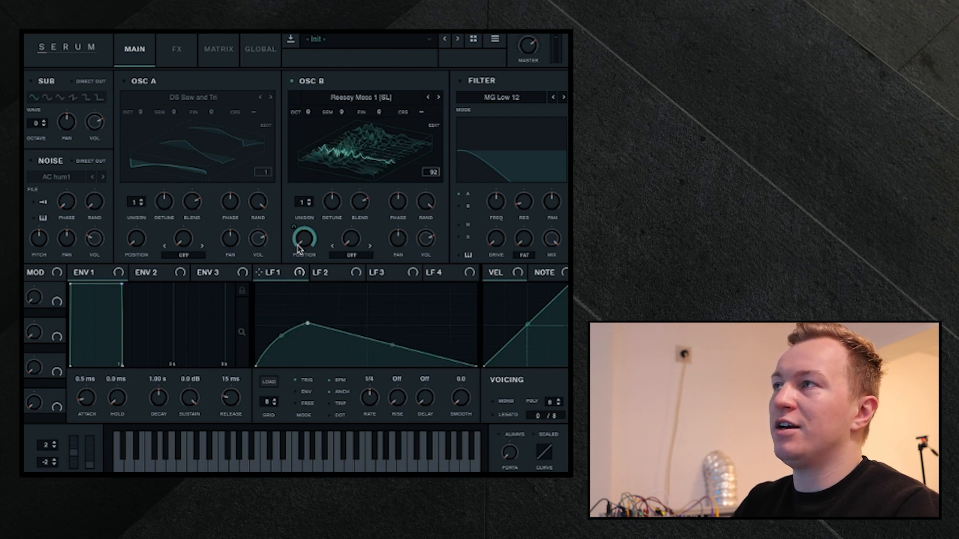
pyautogui.moveTo(298, 247)
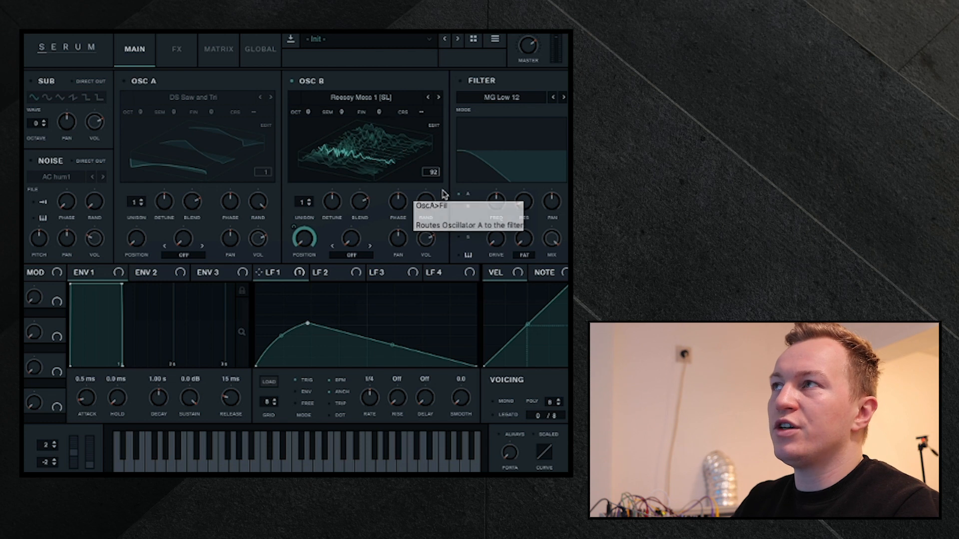
# - Switch Osc A back on, set its warp mode to FM (FROM B), and try out the warp amount
pyautogui.click(123, 82)
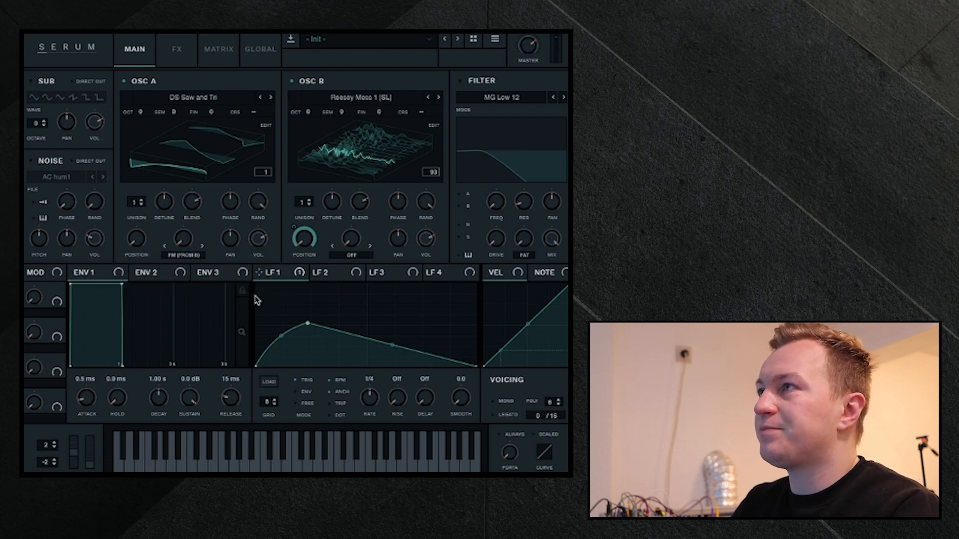
pyautogui.moveTo(188, 242)
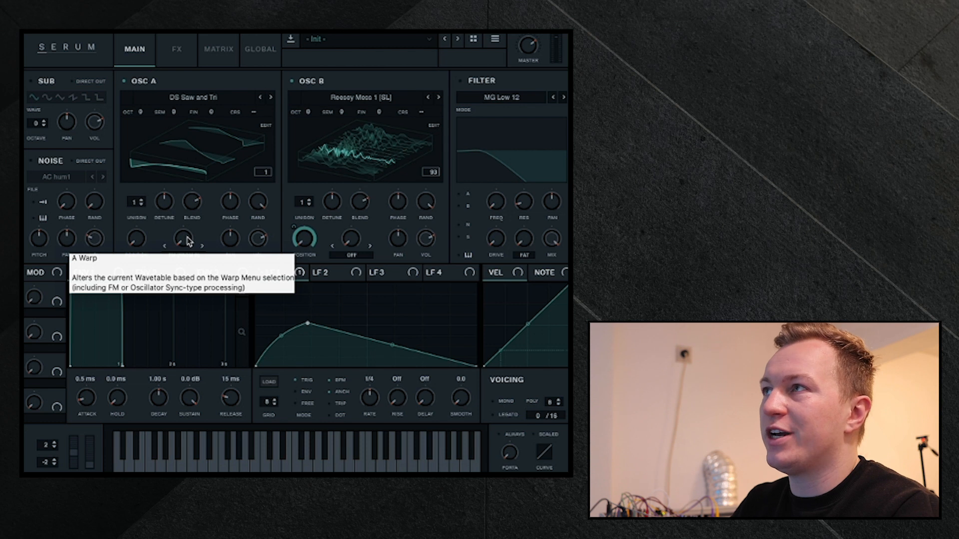
pyautogui.moveTo(186, 243); pyautogui.dragTo(198, 170)
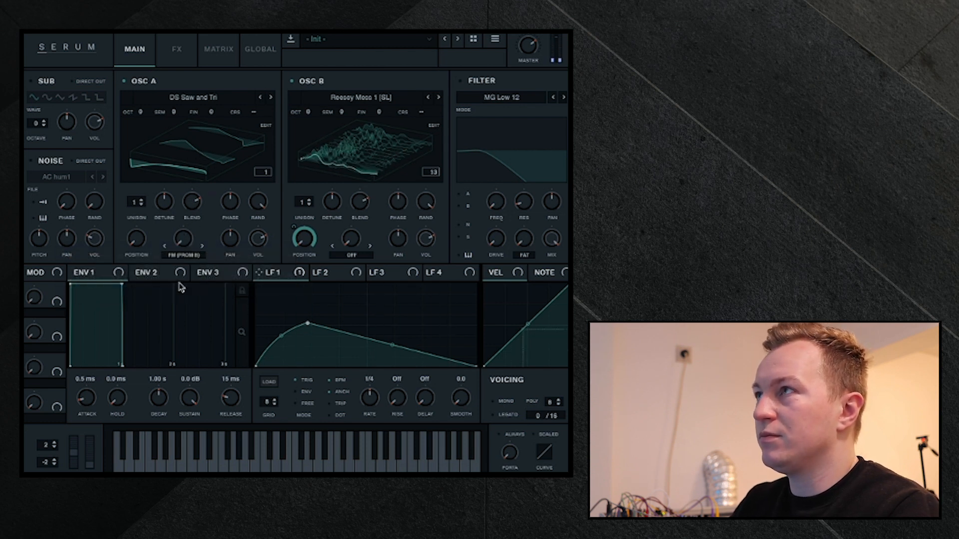
# - Assign LFO 2 to Osc A's FM warp, adjust the warp knob, and lower the LFO's peak just before the midpoint
pyautogui.click(331, 273)
pyautogui.moveTo(333, 276); pyautogui.dragTo(185, 241)
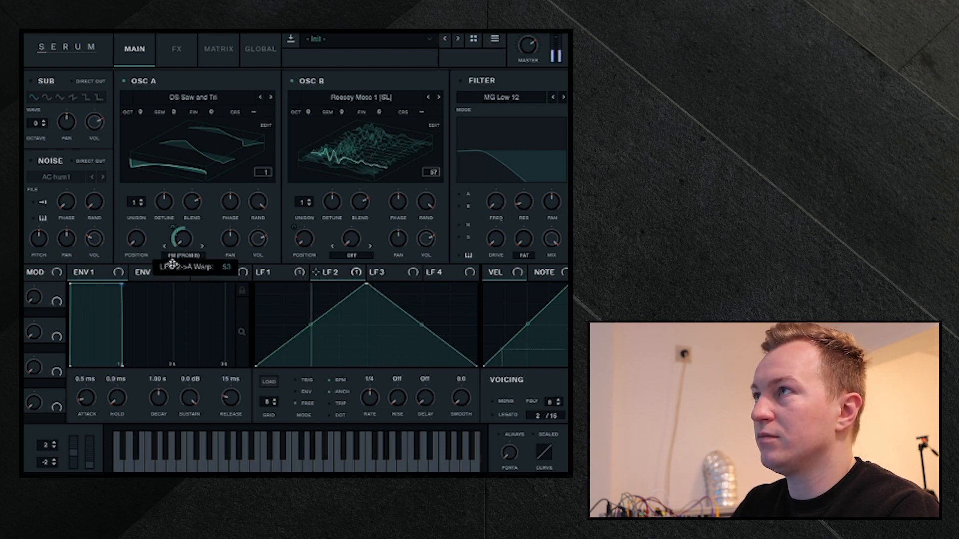
pyautogui.moveTo(358, 287); pyautogui.dragTo(284, 315)
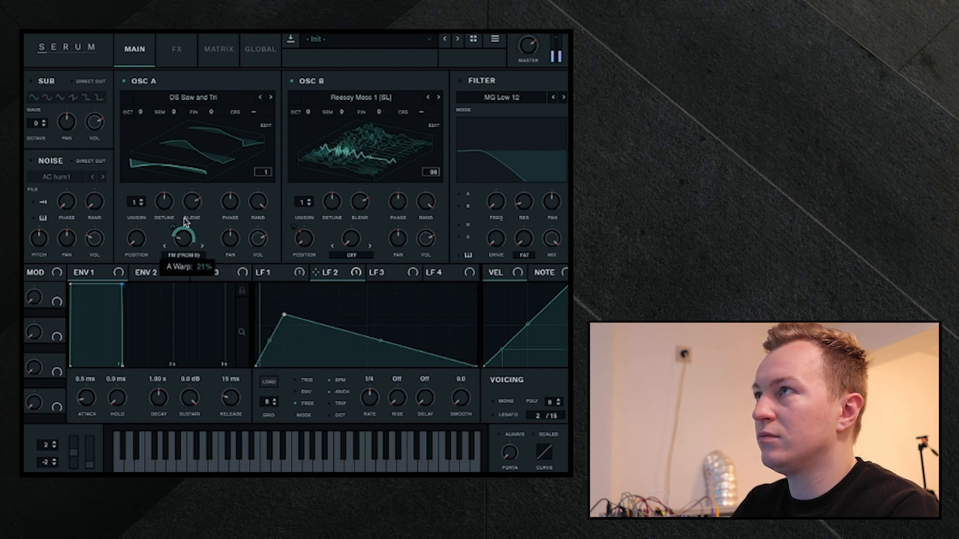
pyautogui.moveTo(184, 233); pyautogui.dragTo(172, 230)
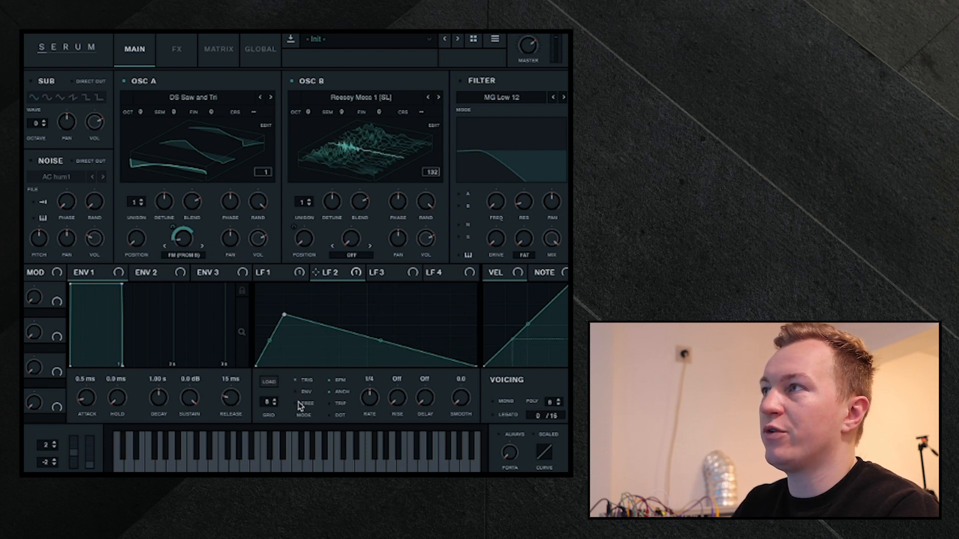
pyautogui.moveTo(283, 315); pyautogui.dragTo(334, 315)
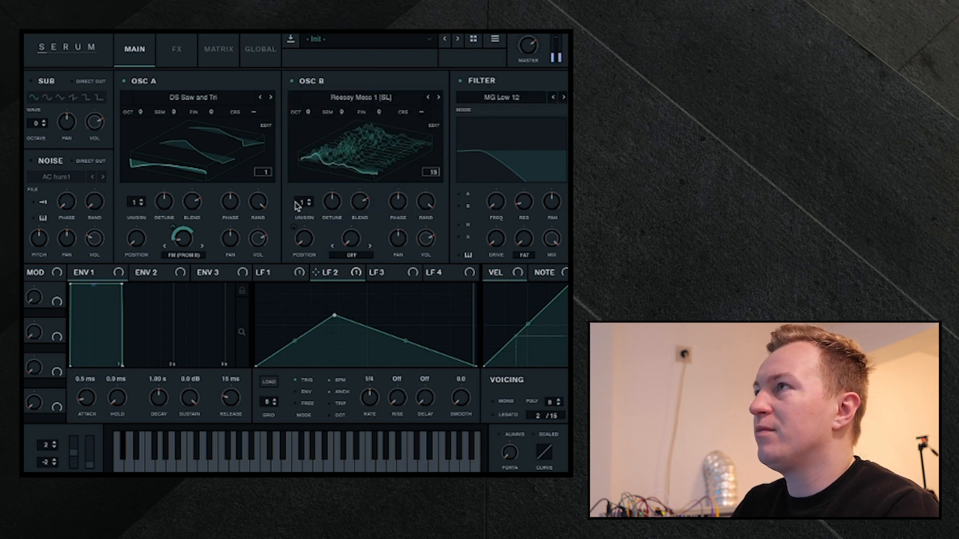
# - Enable the MG Low 12 filter, route both Osc A and Osc B through it, and sweep the cutoff
pyautogui.click(467, 205)
pyautogui.click(467, 195)
pyautogui.moveTo(494, 202); pyautogui.dragTo(533, 170)
# - Assign LFO 3 to the filter cutoff and shape it as a rounded hump with a lowered peak before the midpoint
pyautogui.click(382, 276)
pyautogui.moveTo(372, 272); pyautogui.dragTo(497, 200)
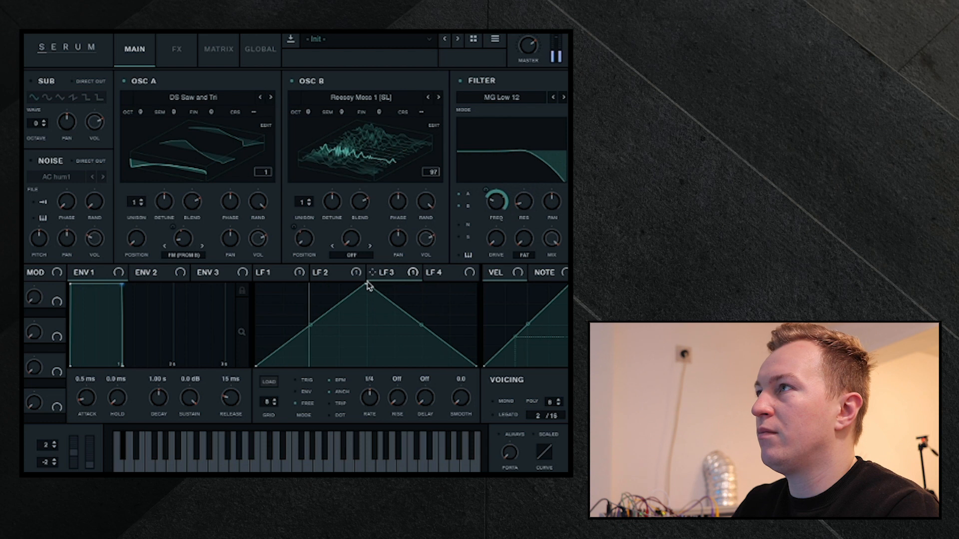
pyautogui.moveTo(367, 283); pyautogui.dragTo(331, 308)
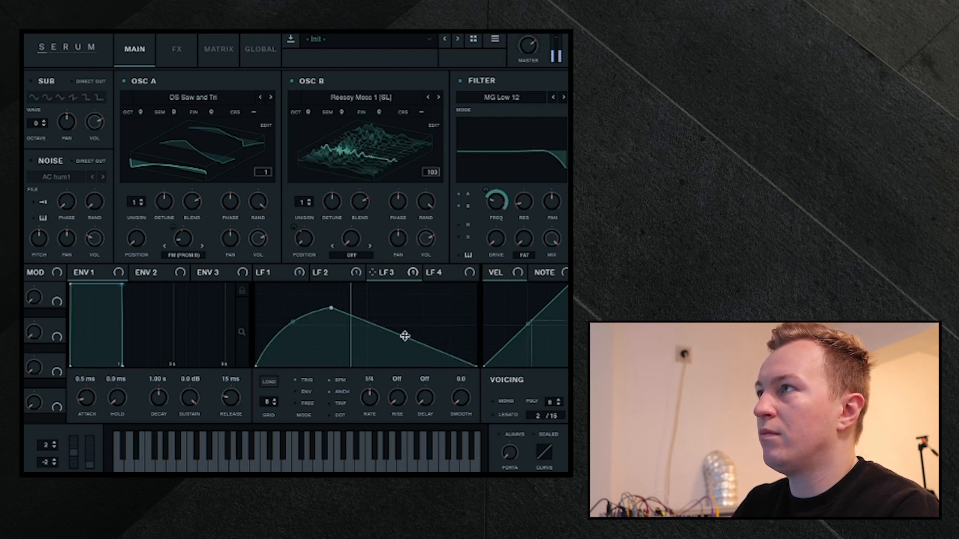
pyautogui.moveTo(405, 340); pyautogui.dragTo(400, 325)
pyautogui.moveTo(329, 308)
pyautogui.mouseDown()
pyautogui.moveTo(441, 287)
pyautogui.moveTo(402, 313)
pyautogui.moveTo(339, 309)
pyautogui.mouseUp()
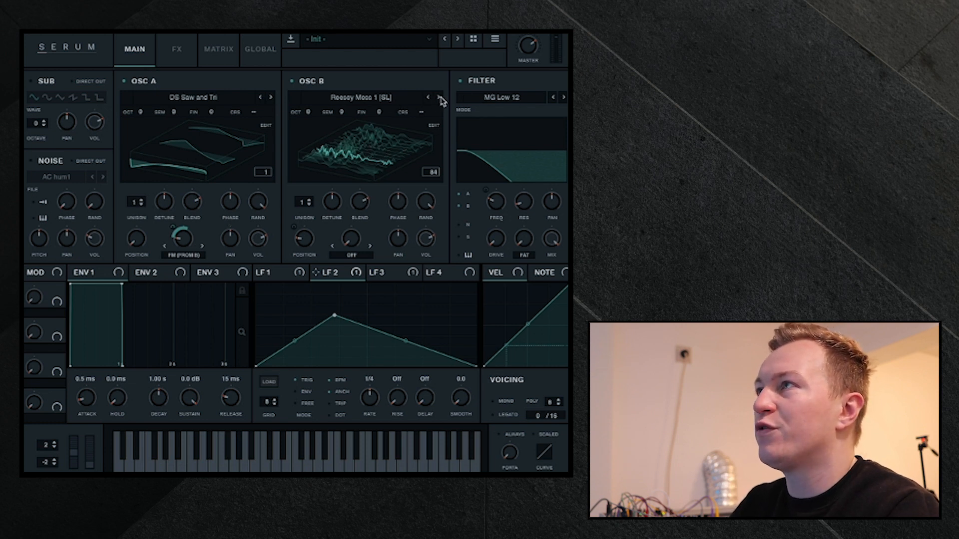
# - Switch Osc B's wavetable to Reesey Mess 3 [SL] and adjust its position knob
pyautogui.click(440, 97)
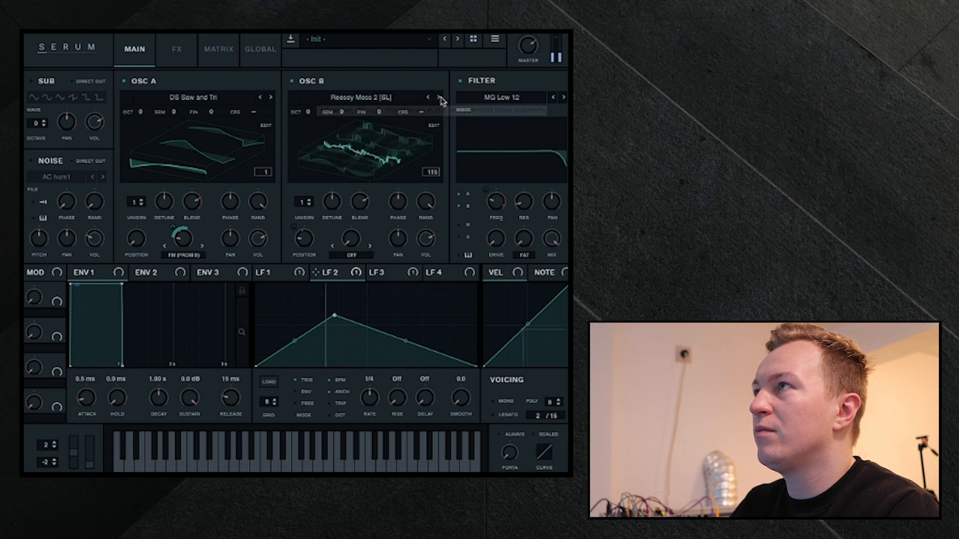
pyautogui.click(440, 98)
pyautogui.moveTo(301, 244)
pyautogui.mouseDown()
pyautogui.moveTo(309, 217)
pyautogui.moveTo(293, 268)
pyautogui.moveTo(297, 252)
pyautogui.mouseUp()
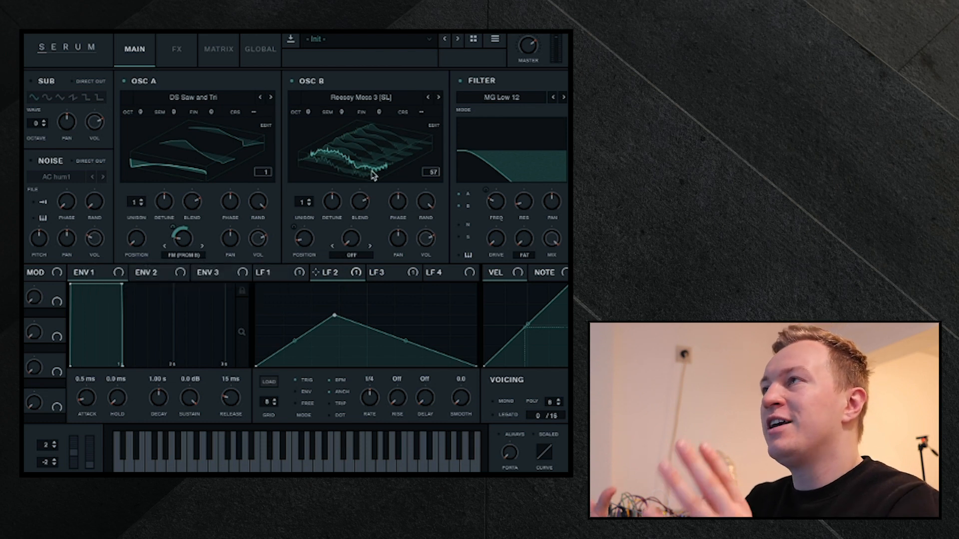
# - Enable the Hyper/Dimension effect, raise the Dimension mix, and turn down the Hyper mix
pyautogui.click(175, 49)
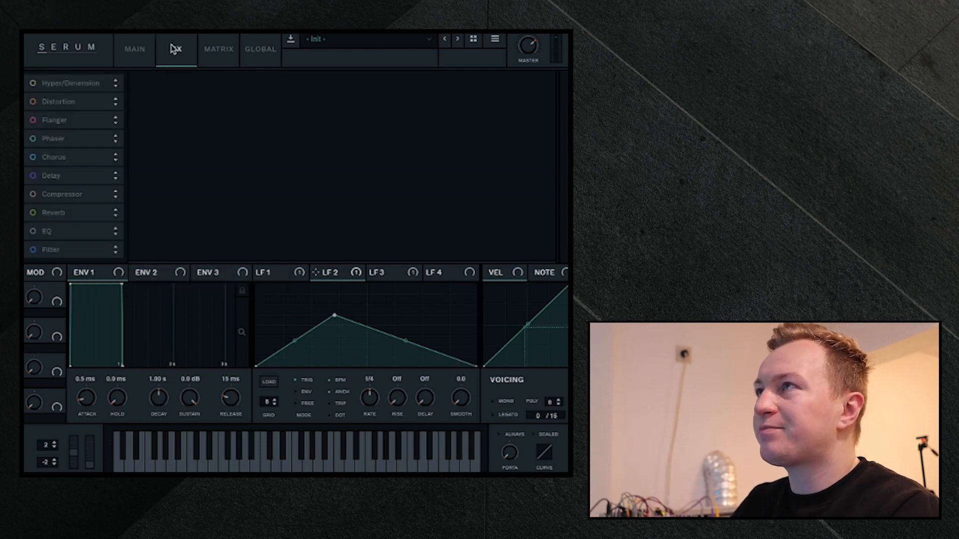
pyautogui.click(33, 84)
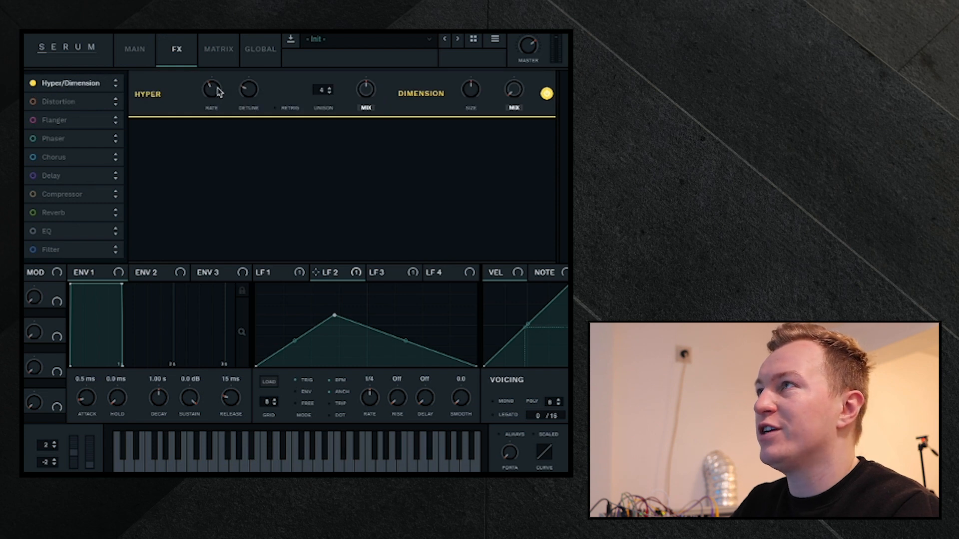
pyautogui.moveTo(514, 90); pyautogui.dragTo(523, 43)
pyautogui.moveTo(363, 94); pyautogui.dragTo(366, 103)
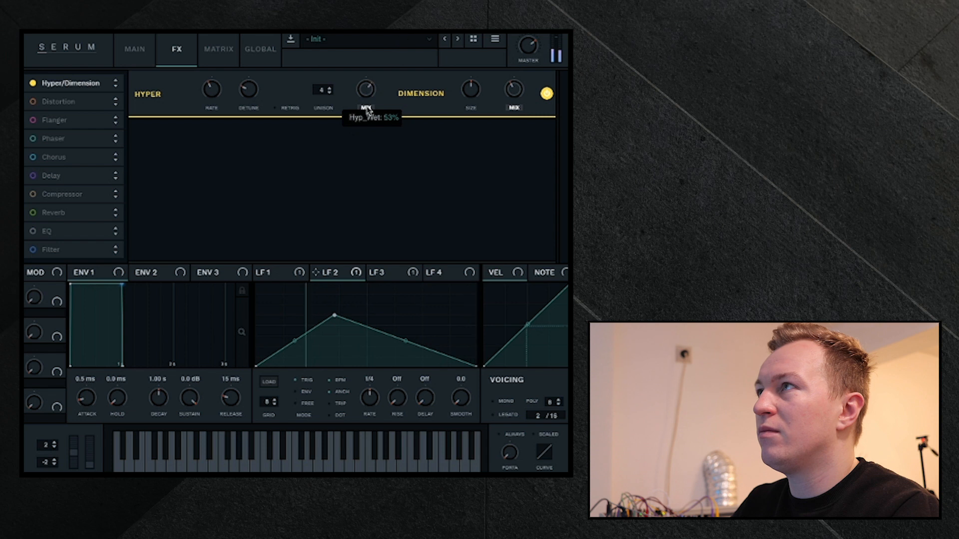
# - Assign the unused LFO 4 to modulate the Hyper mix
pyautogui.click(299, 274)
pyautogui.click(387, 273)
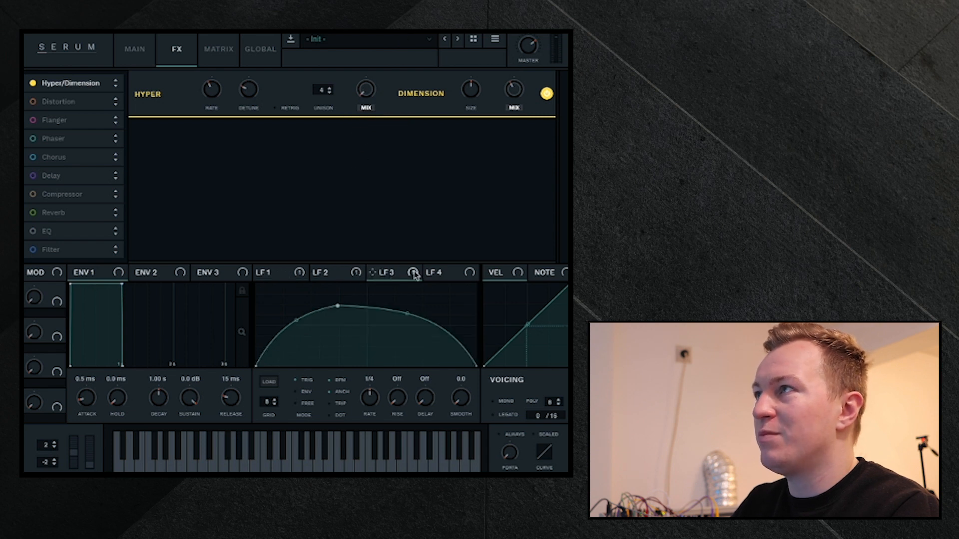
pyautogui.click(438, 271)
pyautogui.moveTo(429, 272); pyautogui.dragTo(365, 91)
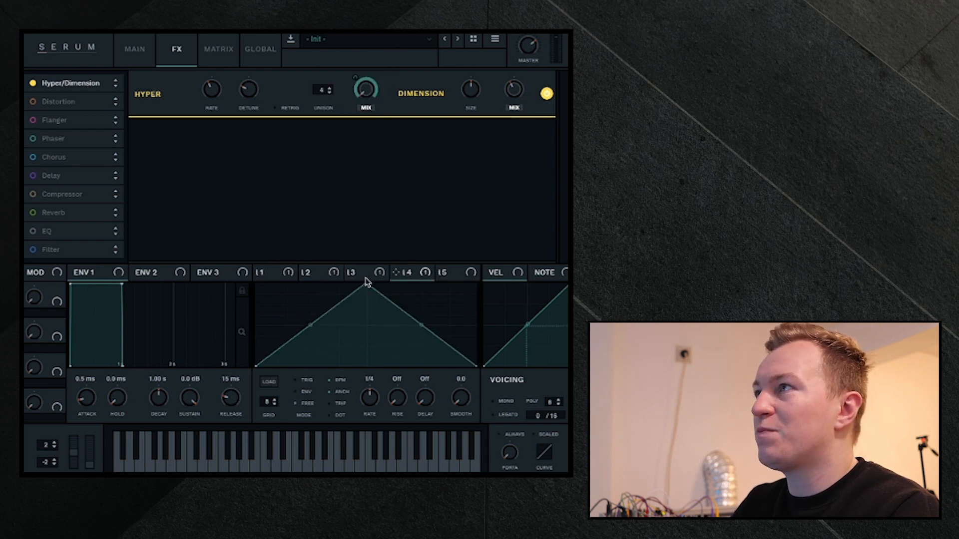
# - Shape LFO 4 with a lowered peak just before the midpoint and a fall that curves inward
pyautogui.moveTo(366, 284); pyautogui.dragTo(308, 311)
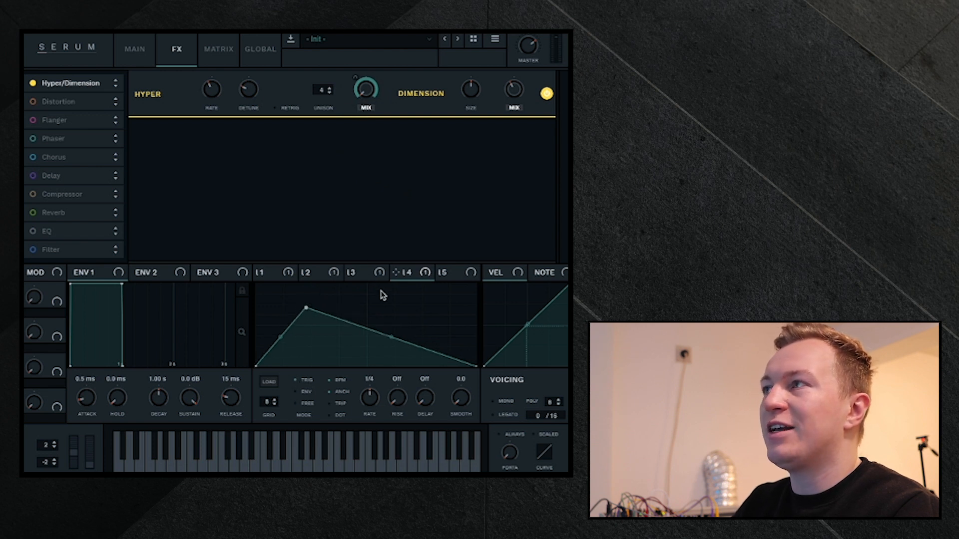
pyautogui.moveTo(390, 337); pyautogui.dragTo(391, 349)
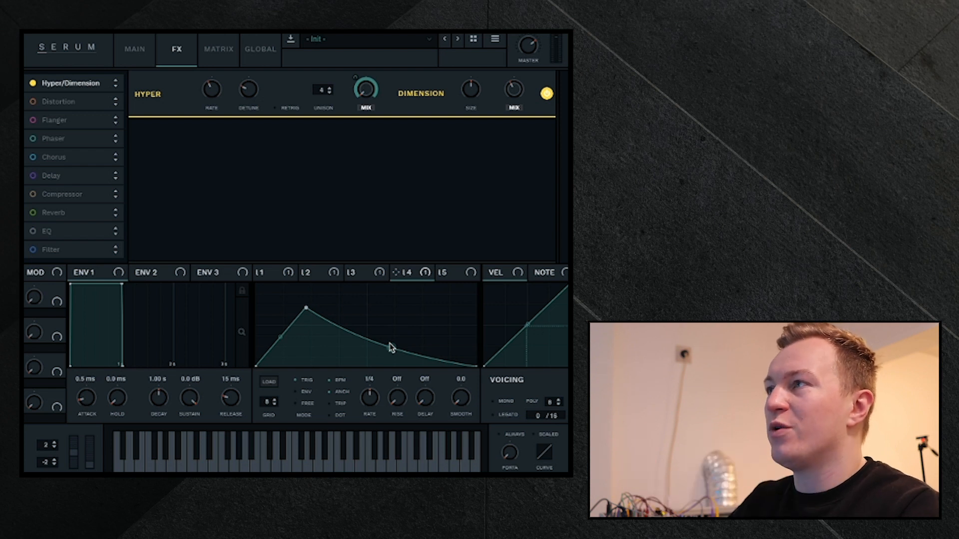
pyautogui.moveTo(307, 308); pyautogui.dragTo(350, 318)
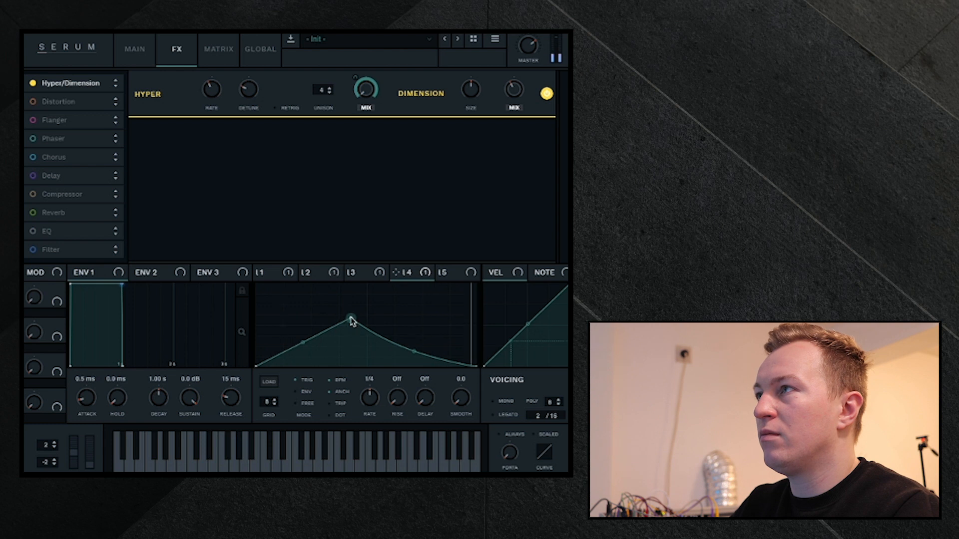
# - Set LFO 4's rate to 1/2 and reshape it flat until the midpoint, with a triangular peak at about four-fifths of the cycle
pyautogui.moveTo(370, 411); pyautogui.dragTo(370, 428)
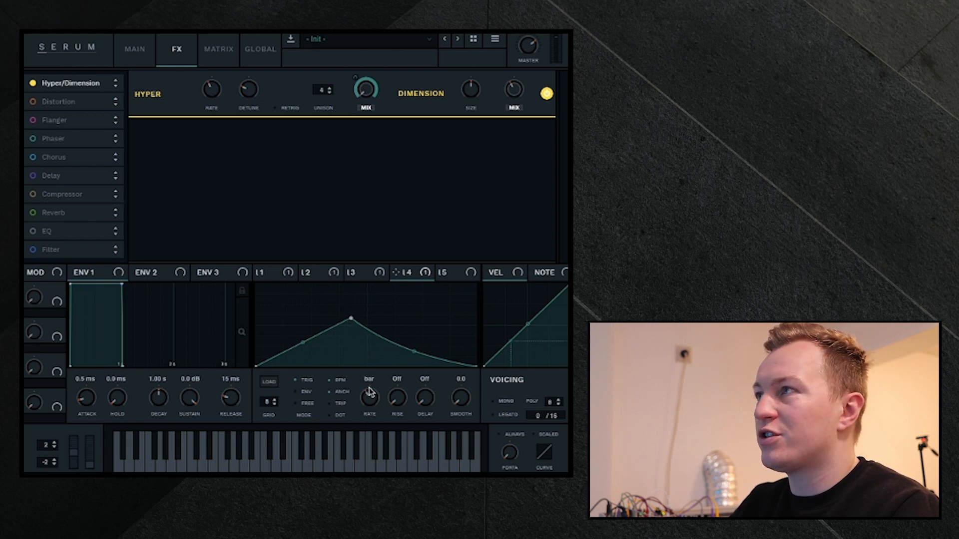
pyautogui.moveTo(351, 319); pyautogui.dragTo(363, 366)
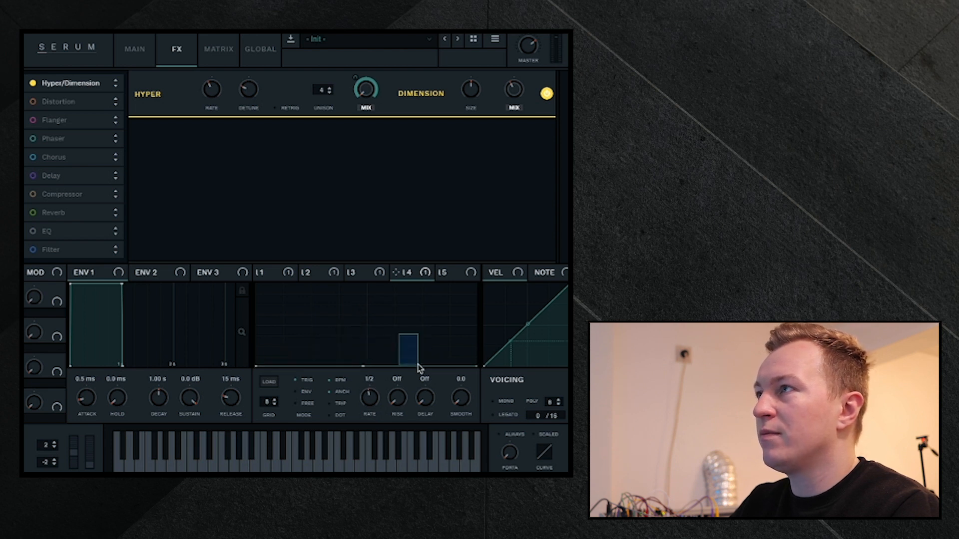
pyautogui.moveTo(363, 369); pyautogui.dragTo(432, 324)
pyautogui.doubleClick(352, 342)
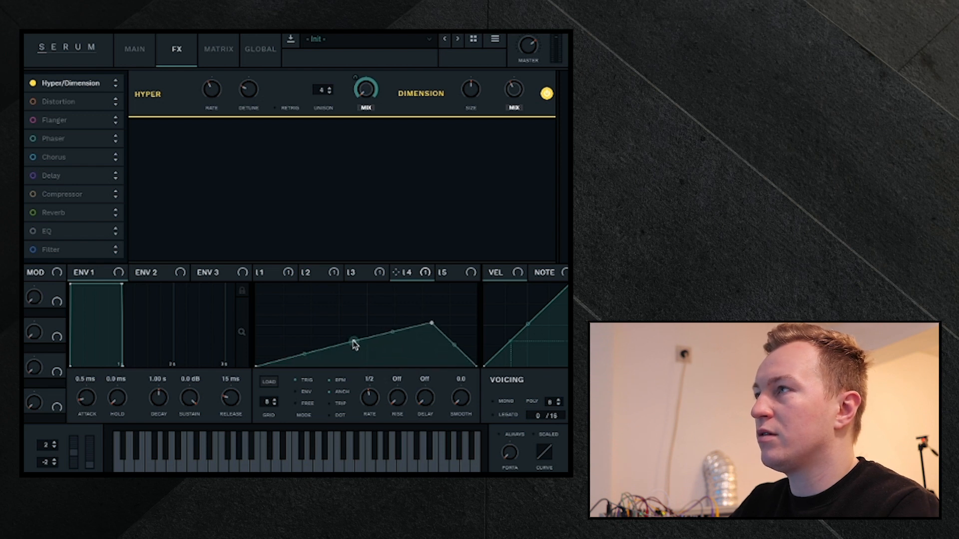
pyautogui.moveTo(353, 344); pyautogui.dragTo(364, 366)
pyautogui.moveTo(432, 324); pyautogui.dragTo(433, 309)
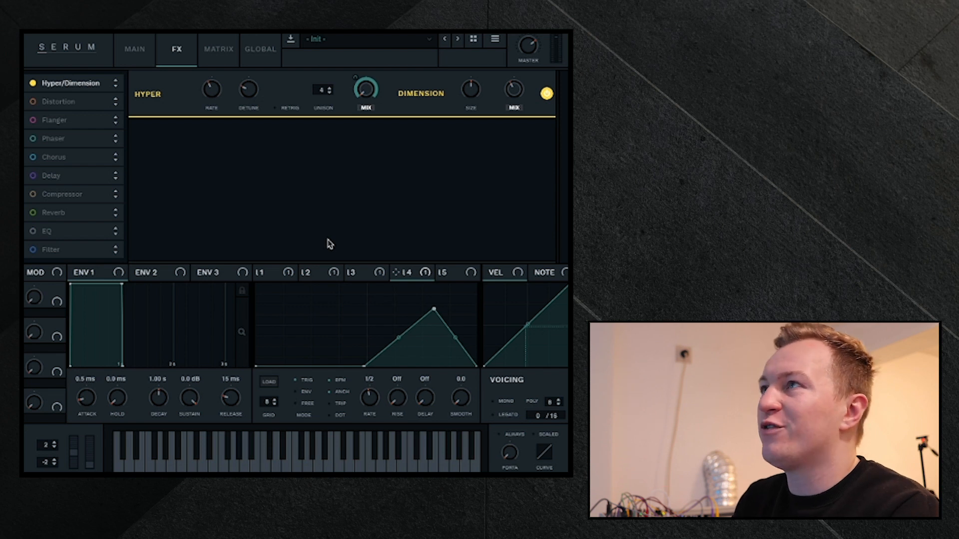
# - Assign Macro 1 to Osc B's wavetable position and adjust the macro knob
pyautogui.click(135, 50)
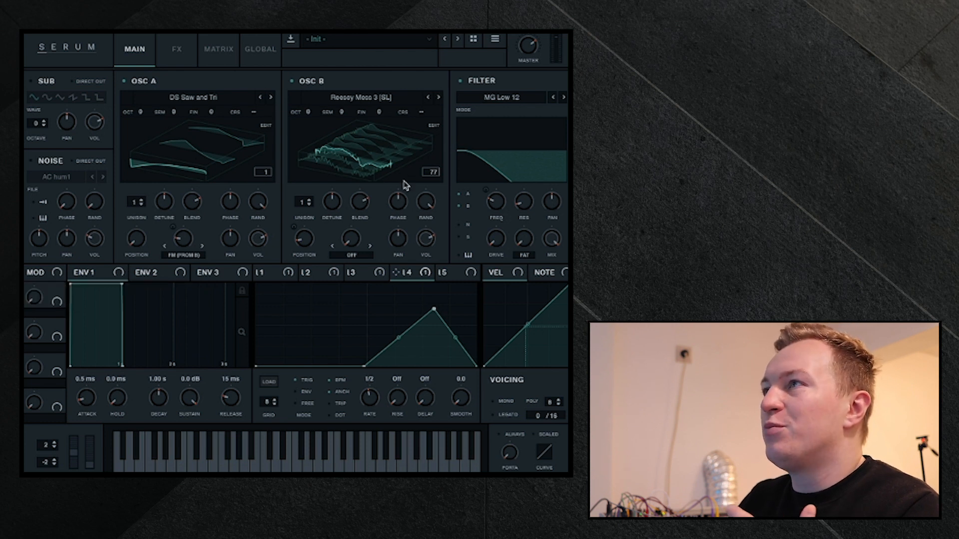
pyautogui.moveTo(56, 297); pyautogui.dragTo(309, 244)
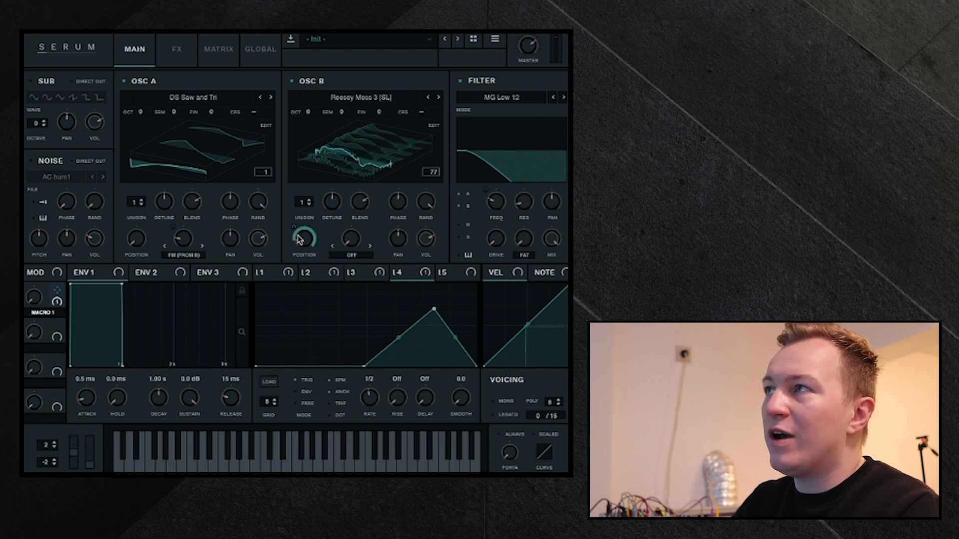
pyautogui.rightClick(298, 245)
pyautogui.moveTo(34, 301); pyautogui.dragTo(36, 336)
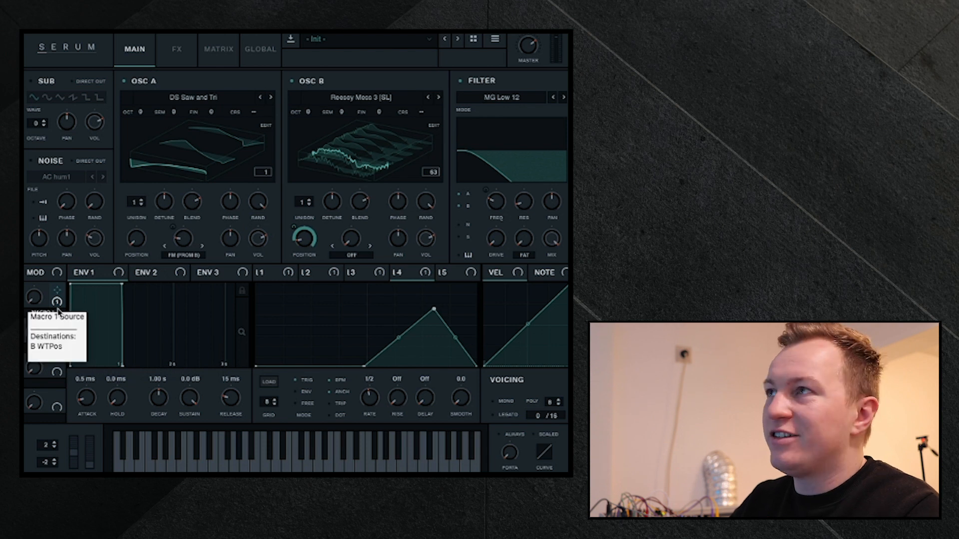
# - Rename Macro 1 as "Make it cooler" and adjust its knob slightly
pyautogui.doubleClick(46, 312)
pyautogui.write('Make it cooler')
pyautogui.press('Return')
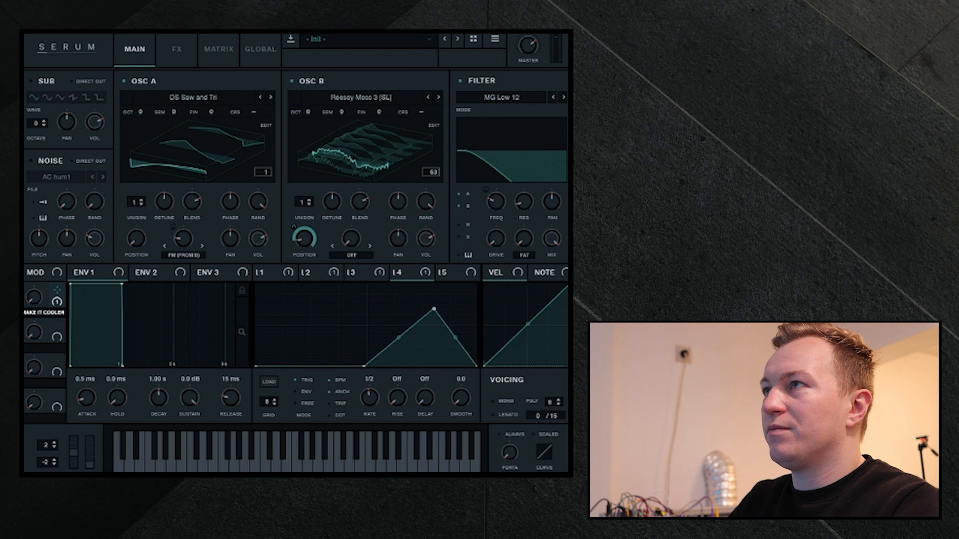
pyautogui.moveTo(34, 298)
pyautogui.mouseDown()
pyautogui.moveTo(50, 242)
pyautogui.moveTo(36, 301)
pyautogui.mouseUp()
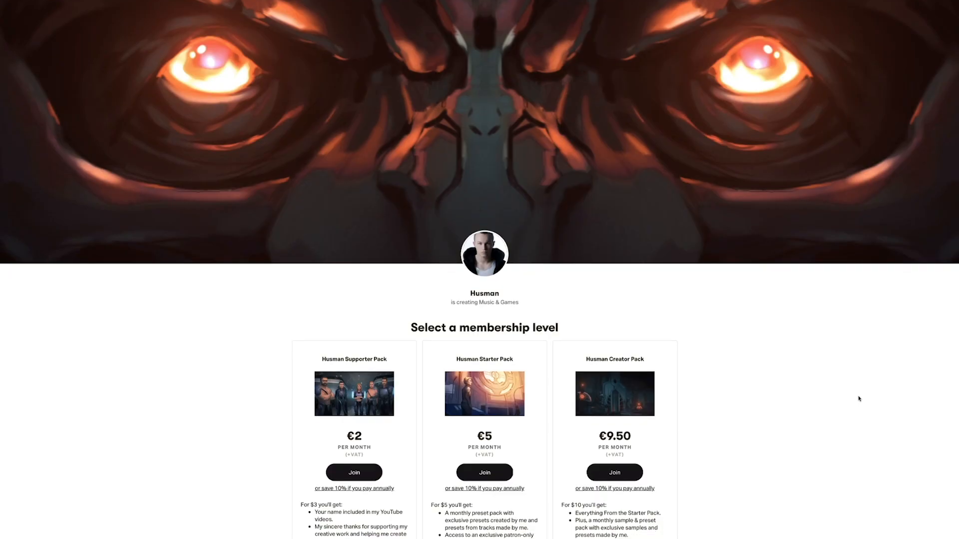
# - Look through the membership levels and their rewards on the creator's Patreon page
pyautogui.scroll(-5, 858, 396)
pyautogui.scroll(-5, 858, 398)
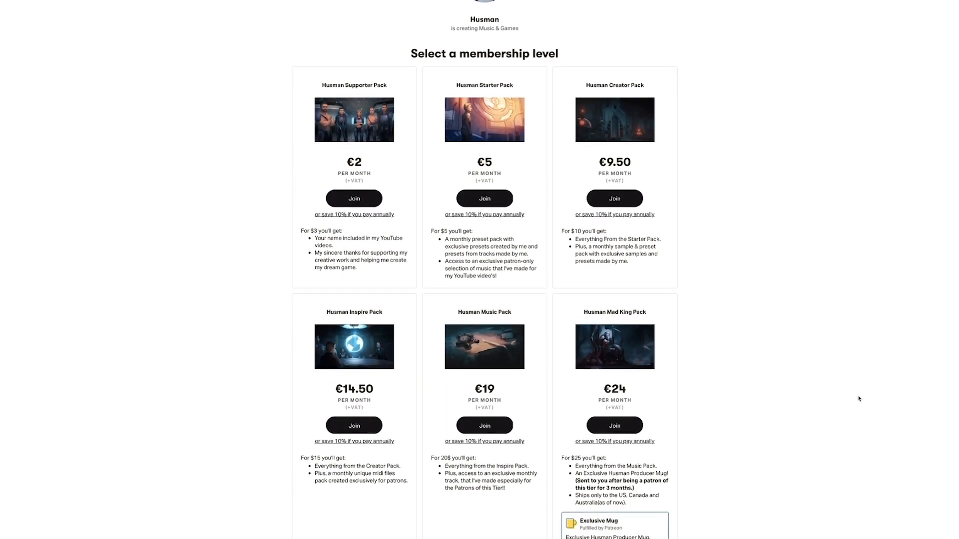
pyautogui.scroll(-6, 858, 399)
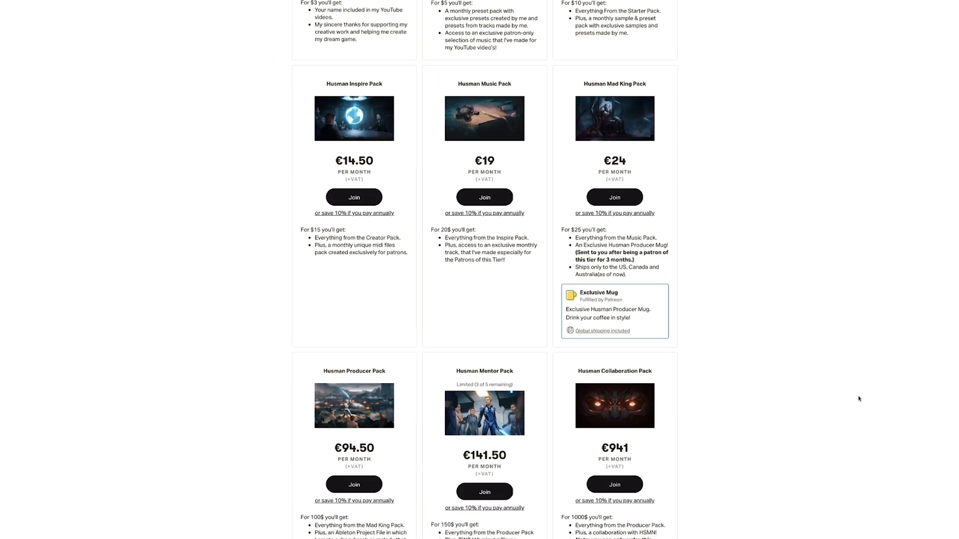